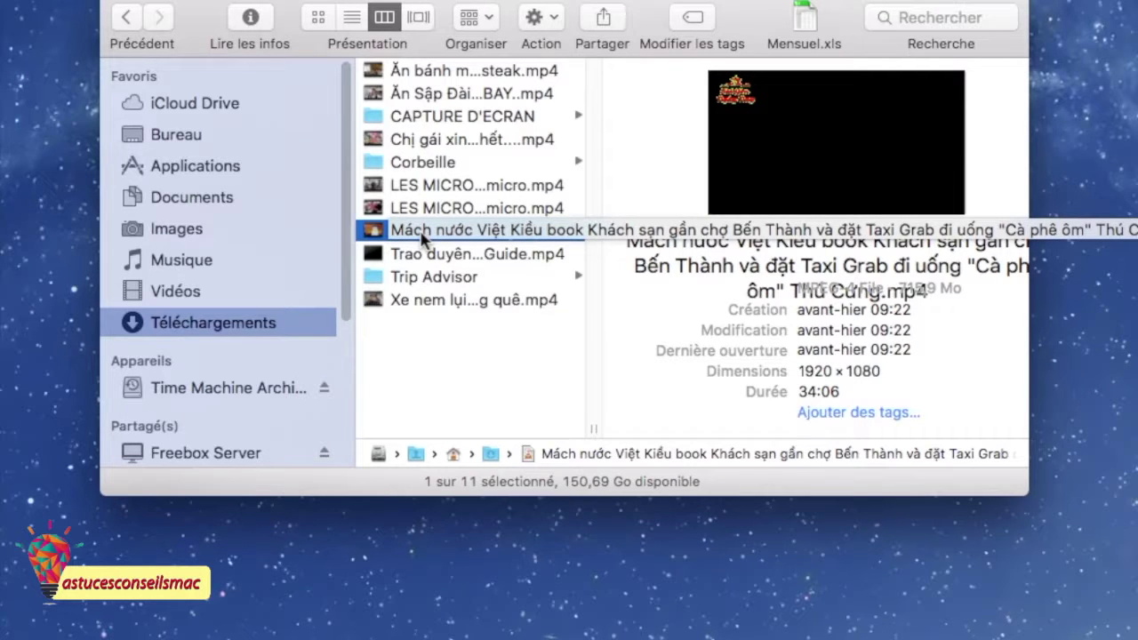
Rename the "Mách nước Việt Kiều" video file by putting an asterisk (*) at the start of its name.
{"action": "left_click", "coordinate": [422, 236]}
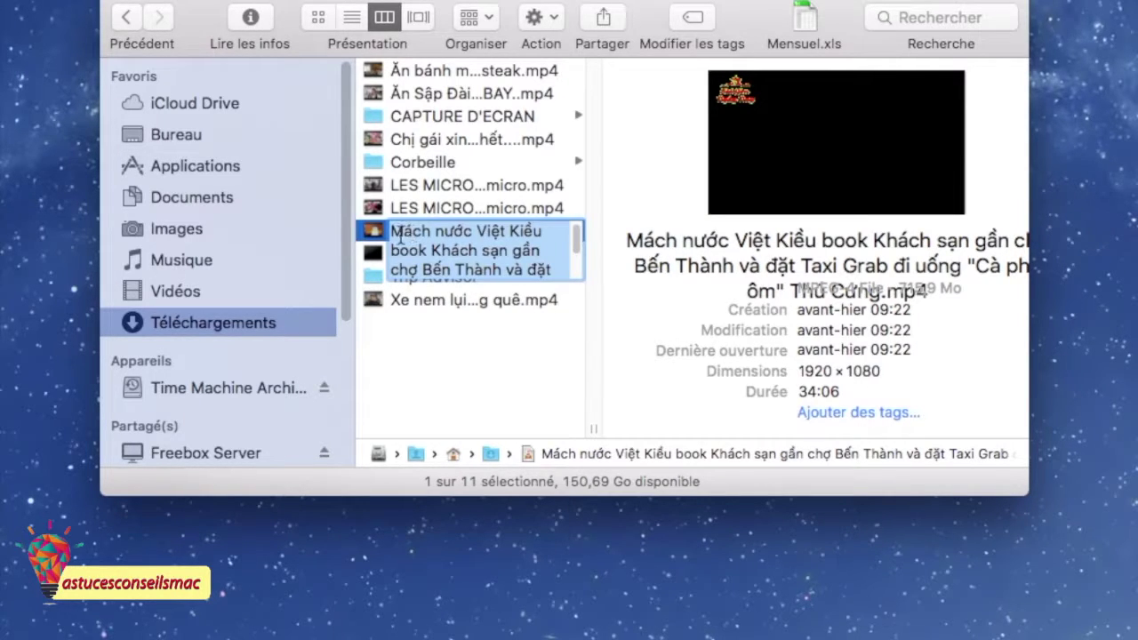
{"action": "left_click", "coordinate": [392, 237]}
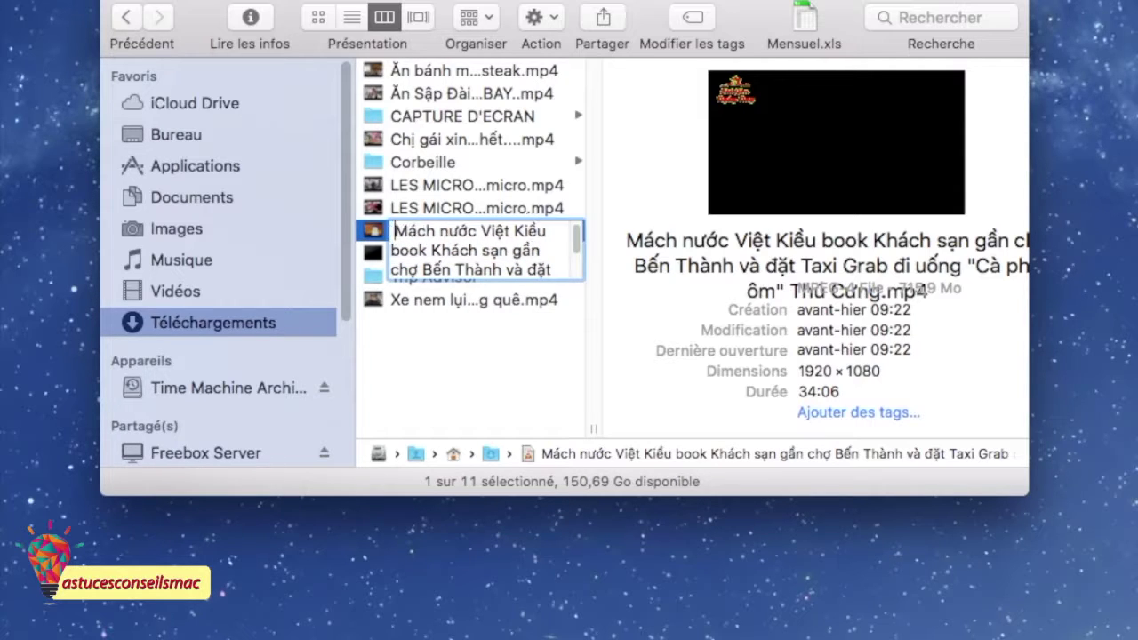
{"action": "key", "text": "BackSpace"}
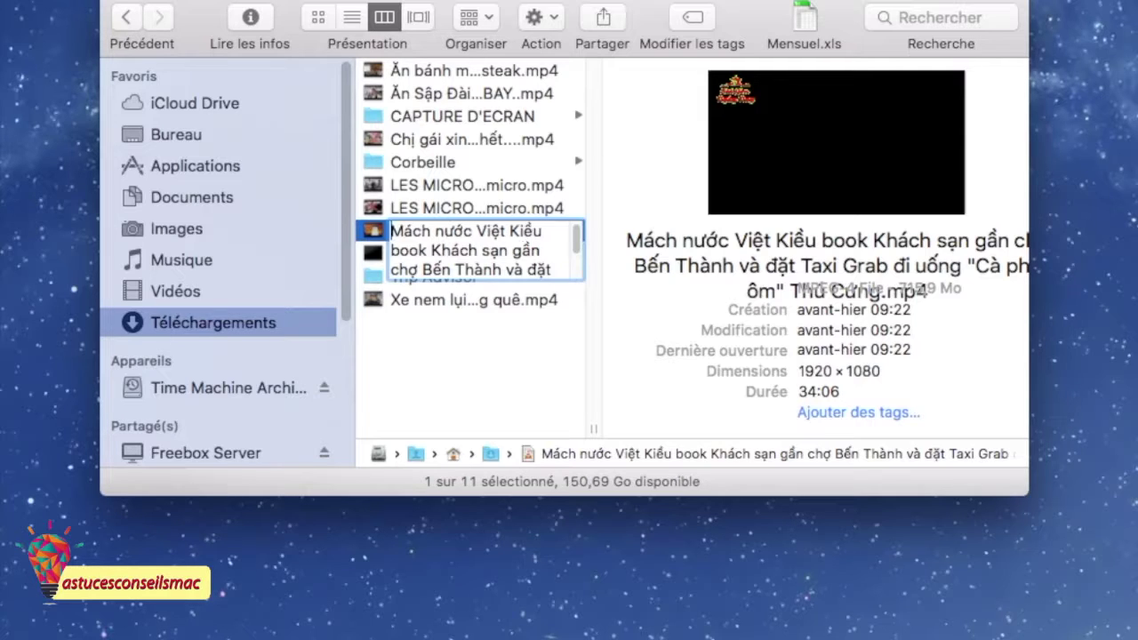
{"action": "type", "text": "*"}
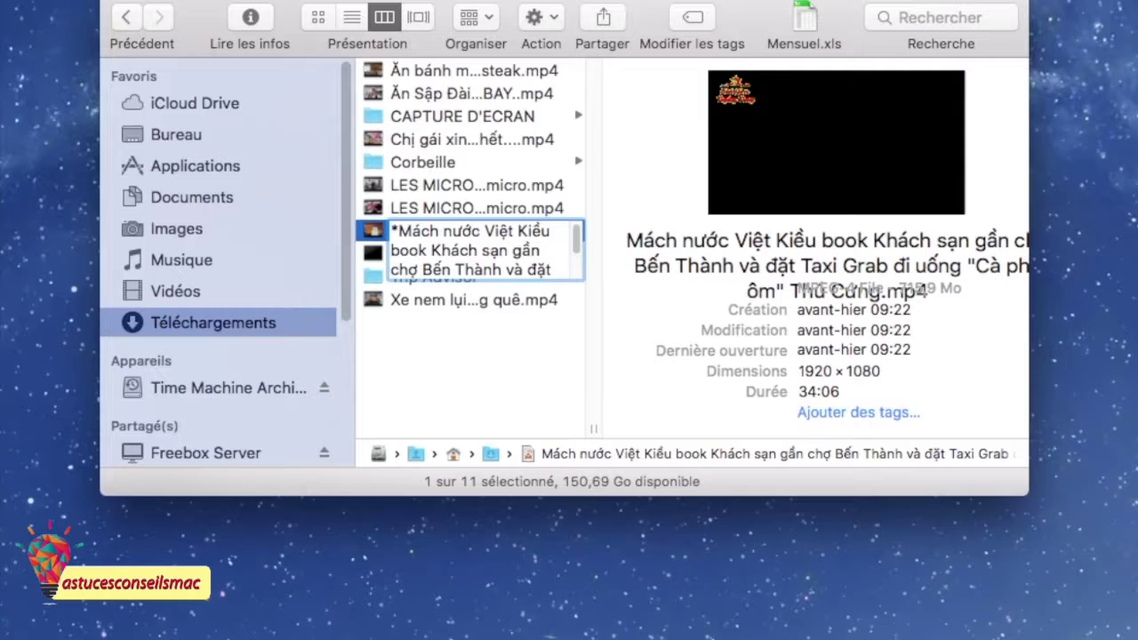
{"action": "key", "text": "Return"}
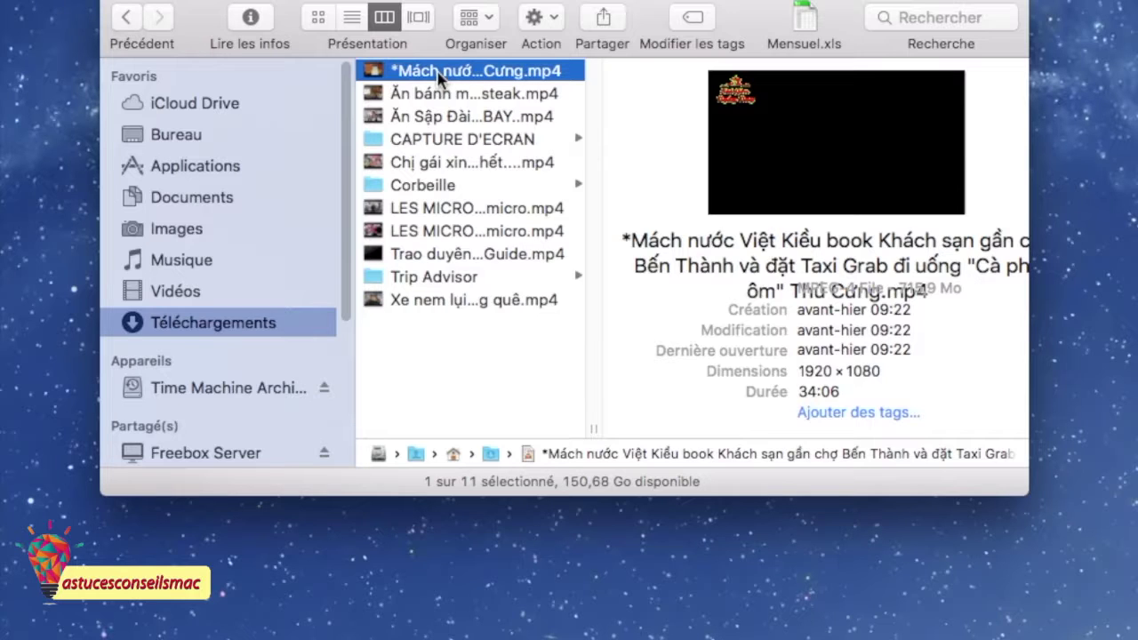
Try two asterisks before the "Trao duyên việt kiều" video's name, and rename it with two leading spaces instead.
{"action": "left_click", "coordinate": [426, 258]}
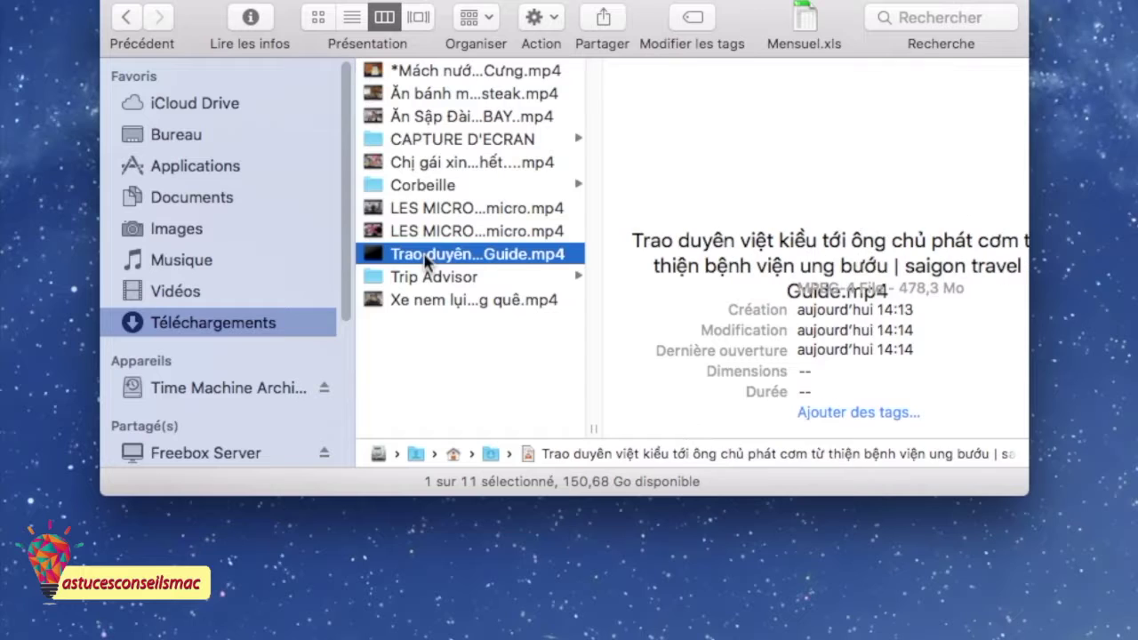
{"action": "left_click", "coordinate": [426, 258]}
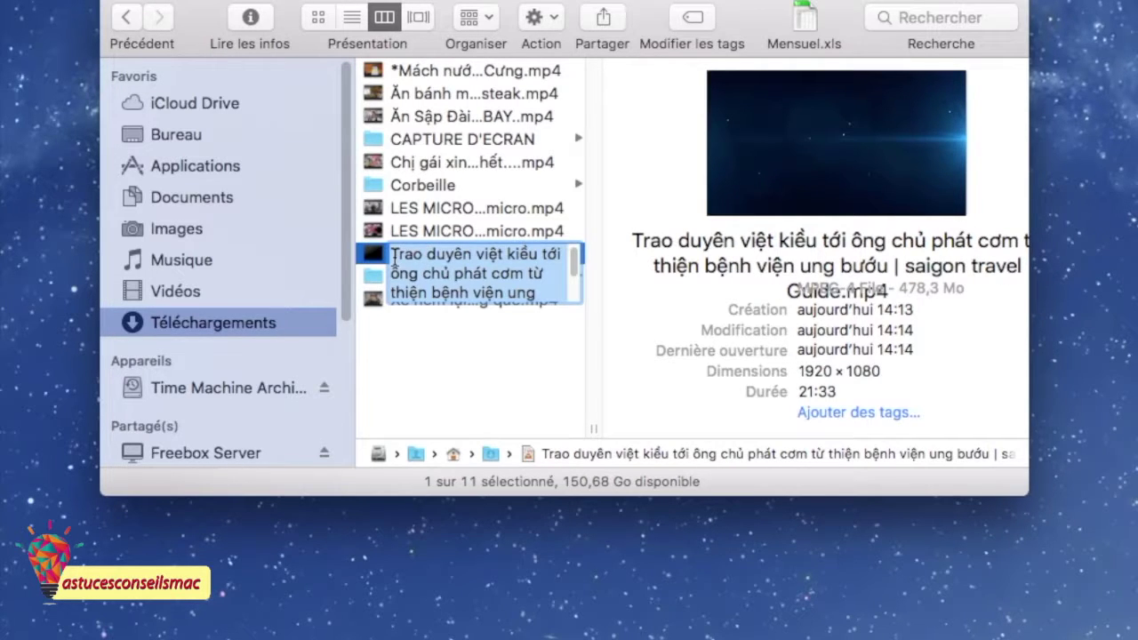
{"action": "left_click", "coordinate": [393, 259]}
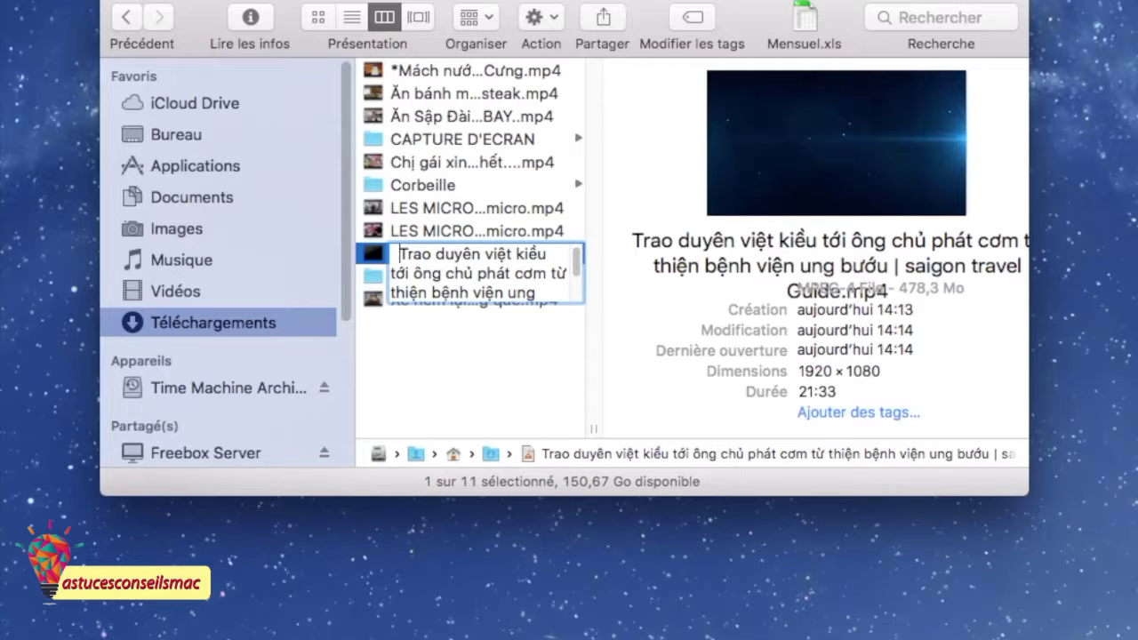
{"action": "key", "text": "BackSpace"}
{"action": "key", "text": "BackSpace"}
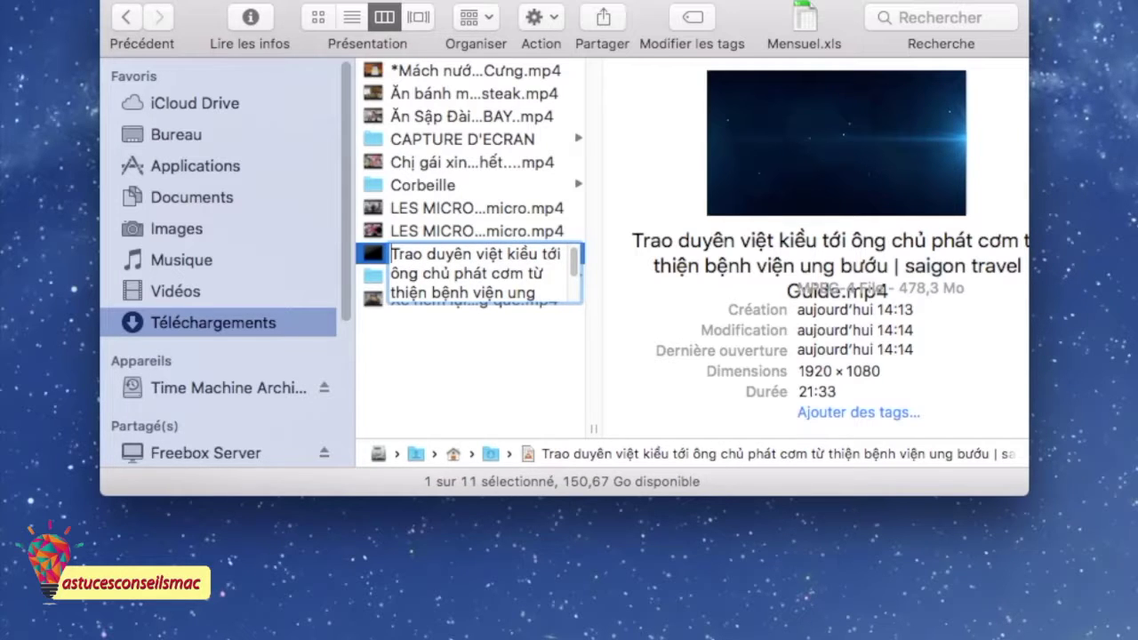
{"action": "type", "text": "**"}
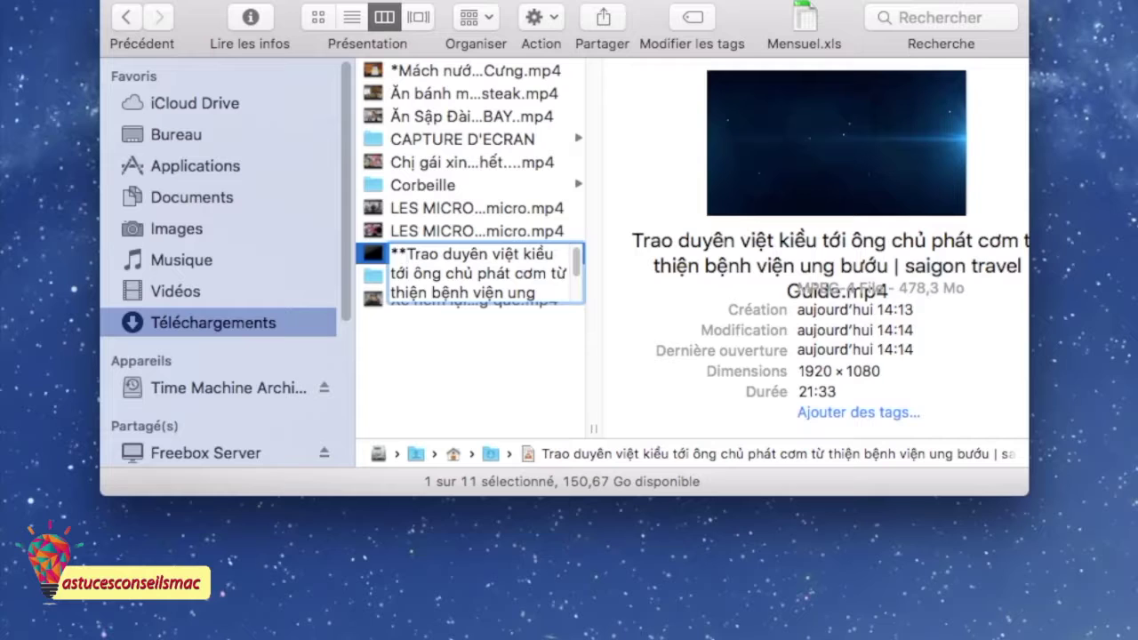
{"action": "key", "text": "BackSpace"}
{"action": "key", "text": "BackSpace"}
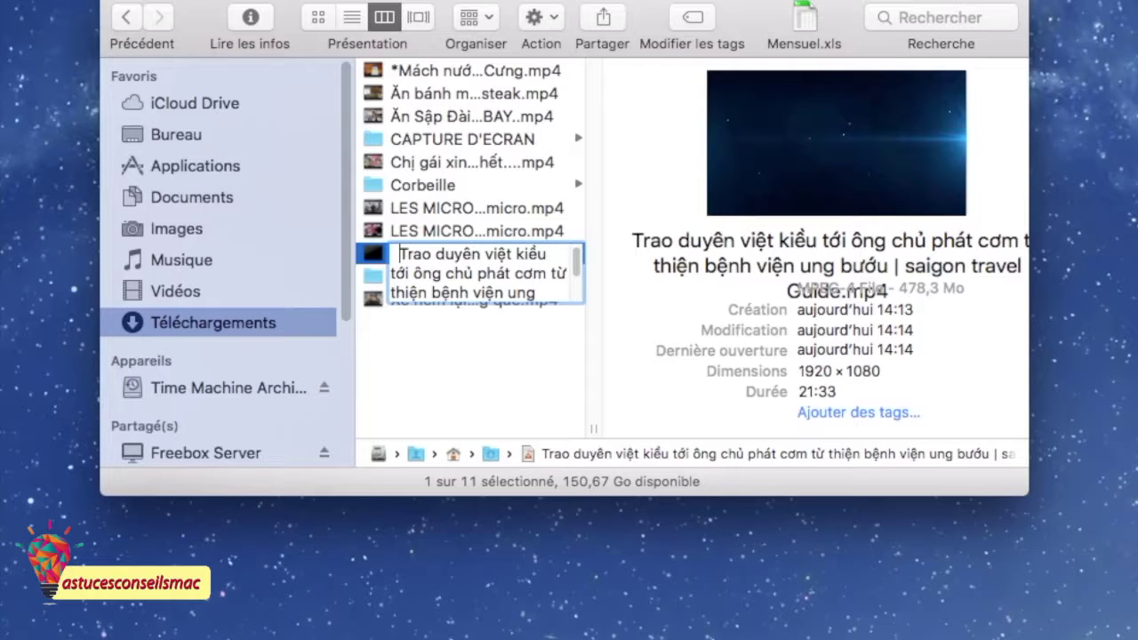
{"action": "key", "text": "Return"}
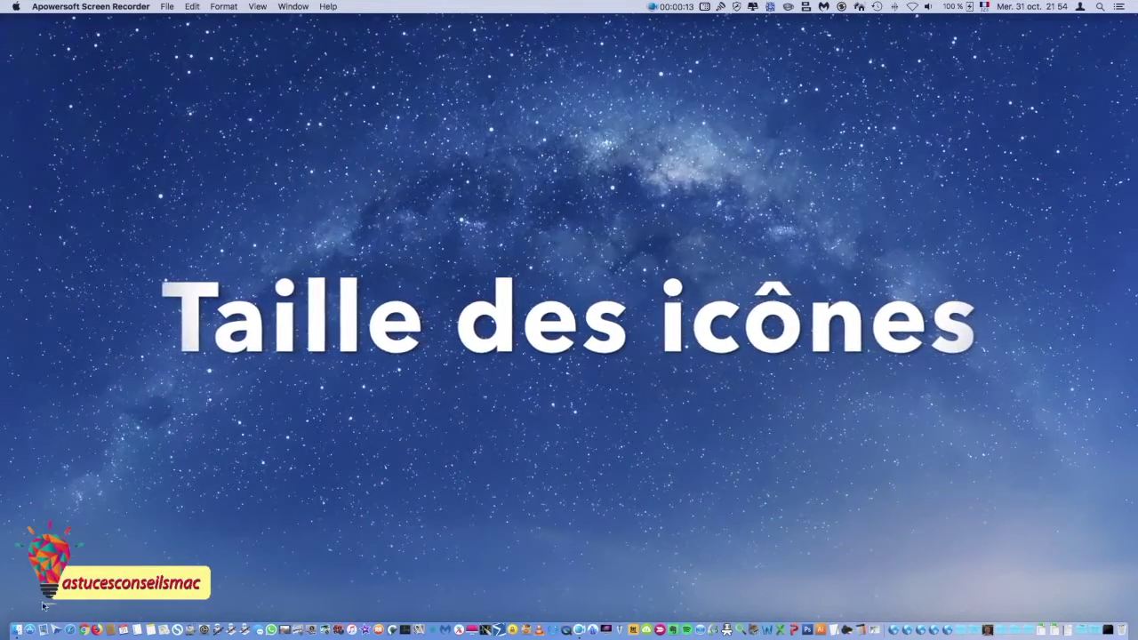
Open a Finder window on Macintosh HD in icon view, and enlarge the icons to the maximum before shrinking them back.
{"action": "left_click", "coordinate": [18, 630]}
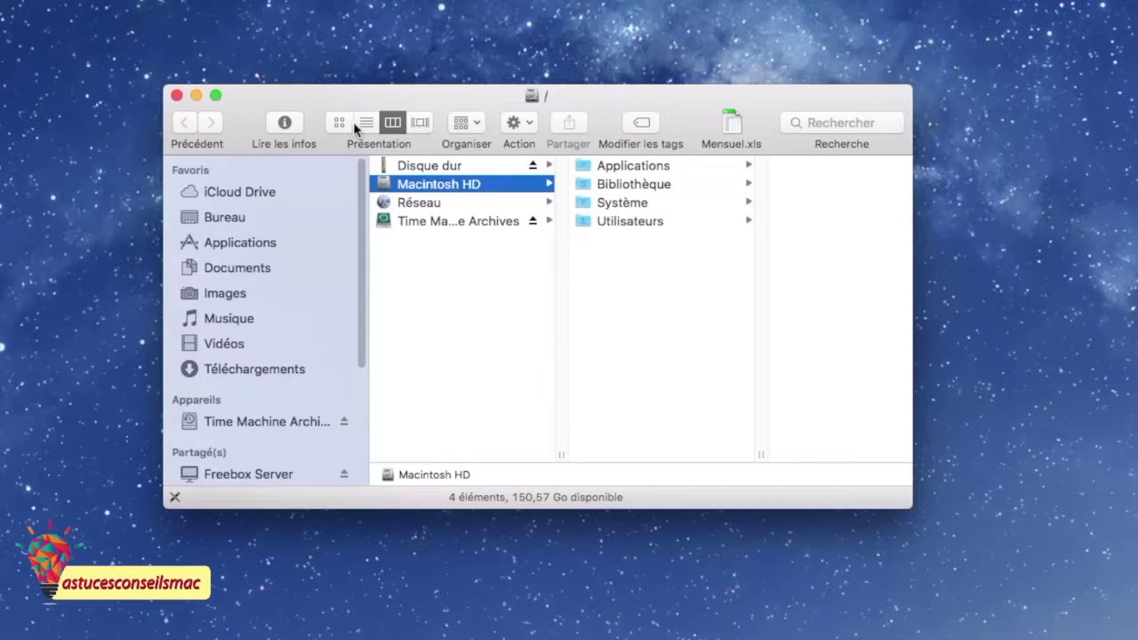
{"action": "left_click", "coordinate": [339, 121]}
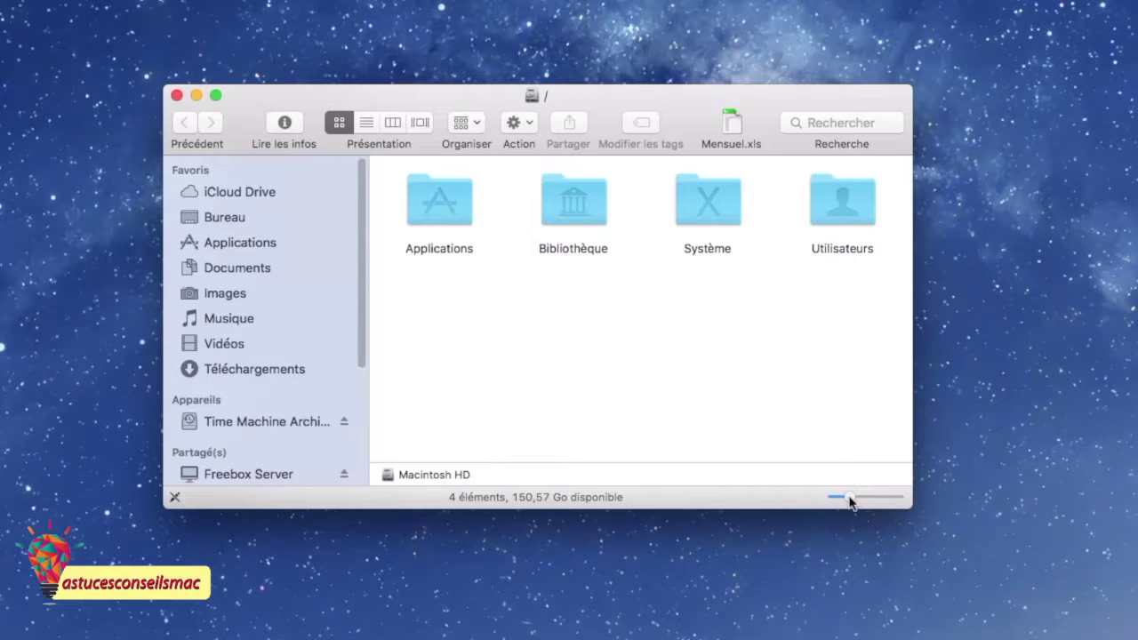
{"action": "left_click_drag", "start_coordinate": [849, 500], "coordinate": [902, 501]}
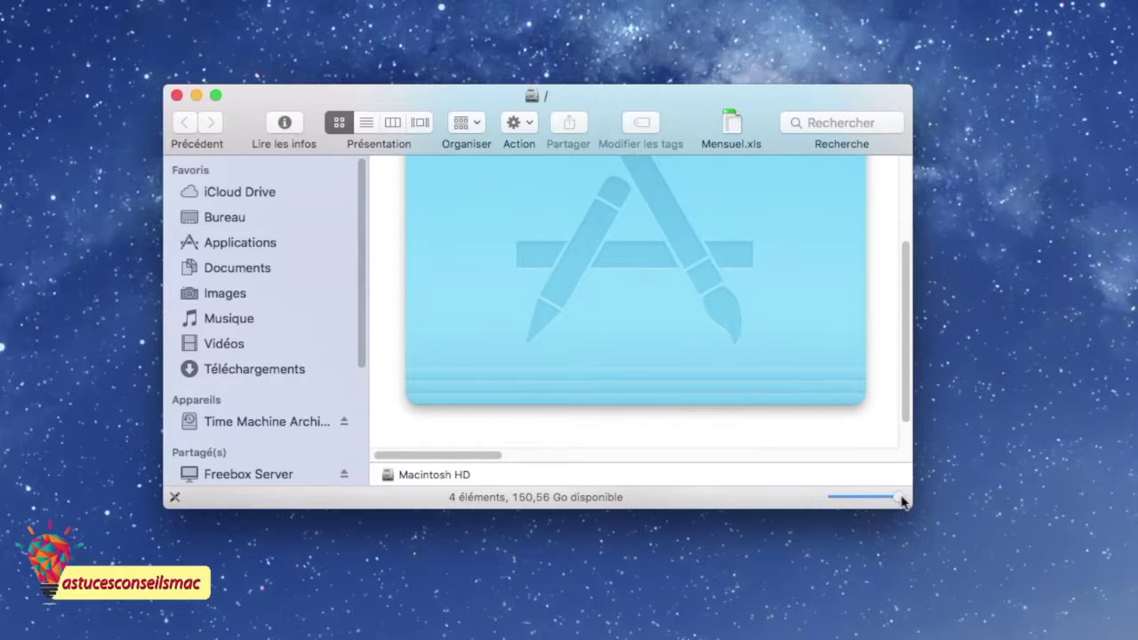
{"action": "left_click_drag", "start_coordinate": [900, 500], "coordinate": [848, 501]}
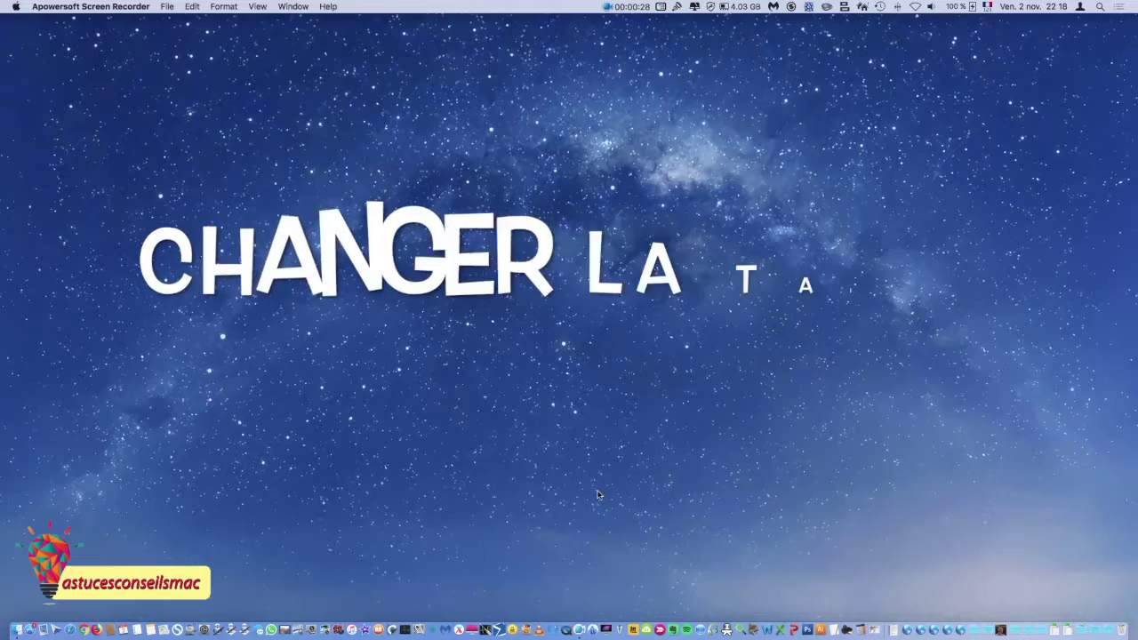
Open the view options of a Macintosh HD Finder window and set the text size to 10.
{"action": "left_click", "coordinate": [19, 629]}
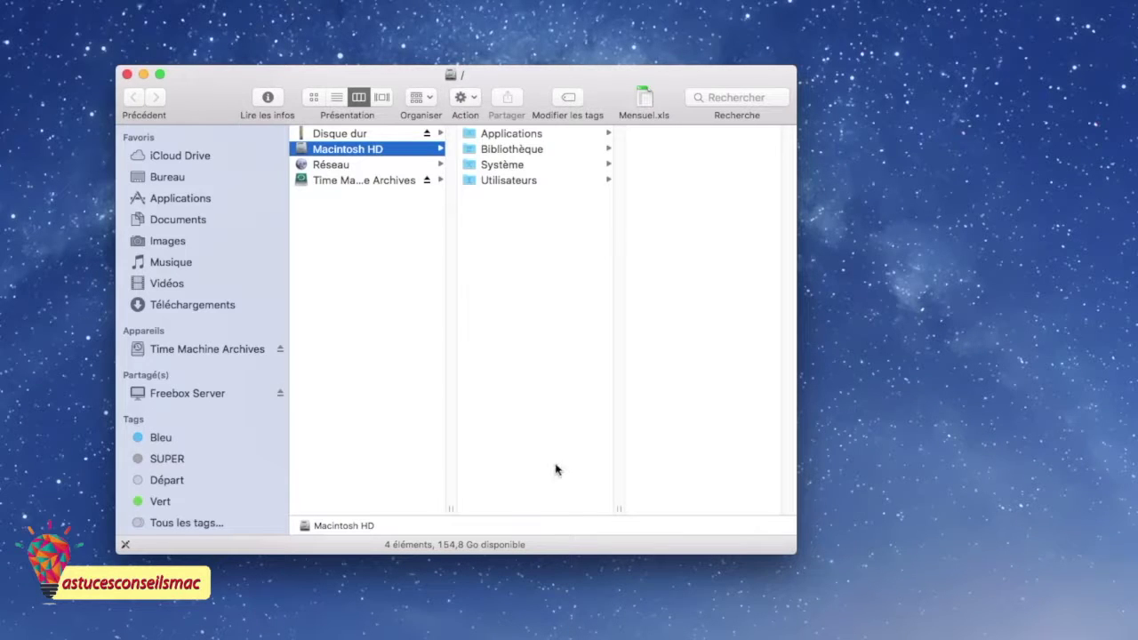
{"action": "key", "text": "super+j"}
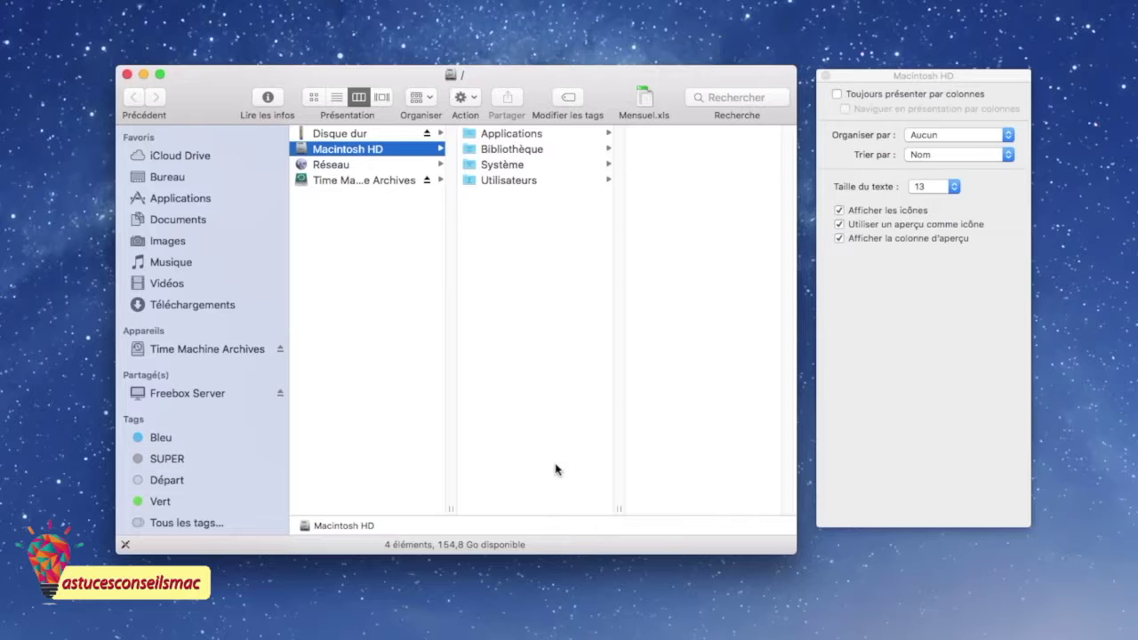
{"action": "left_click", "coordinate": [954, 187]}
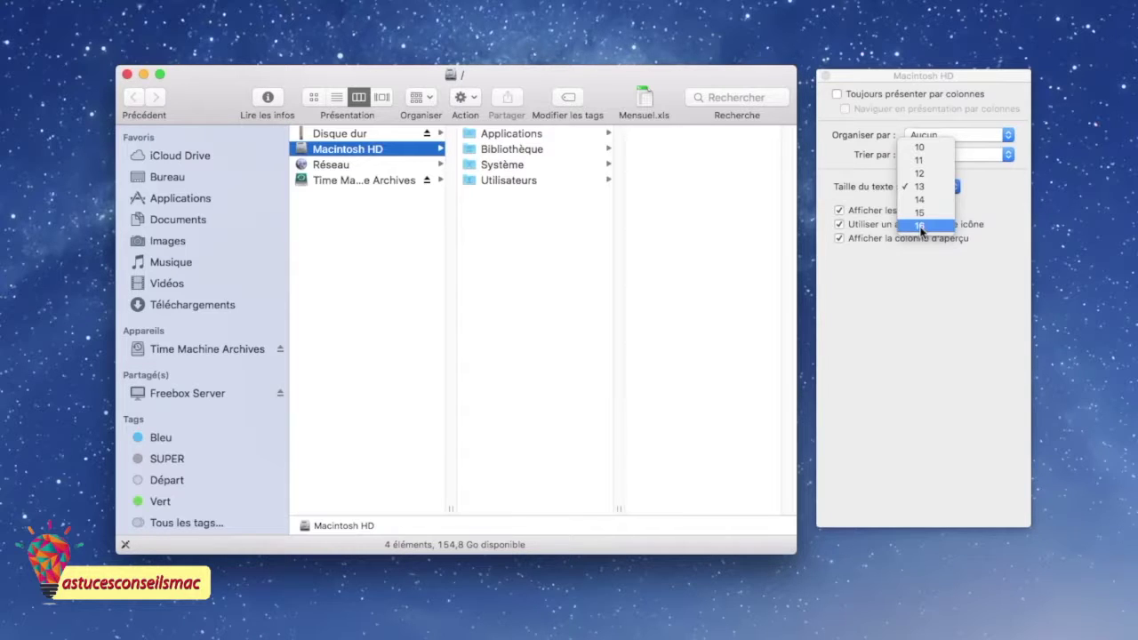
{"action": "left_click", "coordinate": [930, 151]}
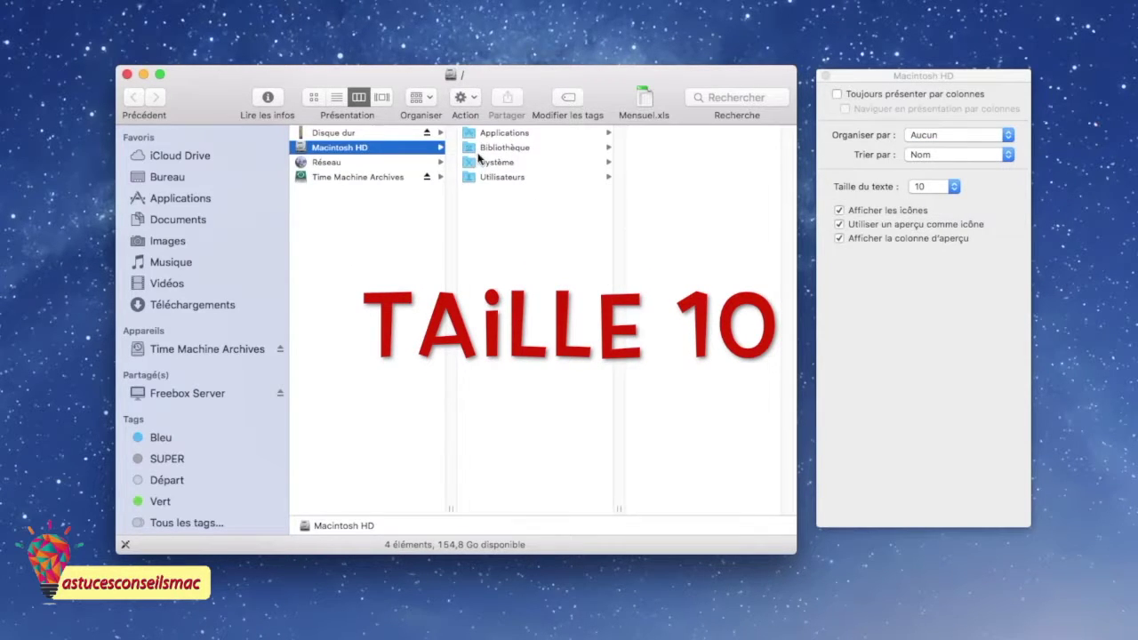
Increase the Macintosh HD window's text size to 16, and reduce it again to a smaller size.
{"action": "left_click", "coordinate": [954, 189]}
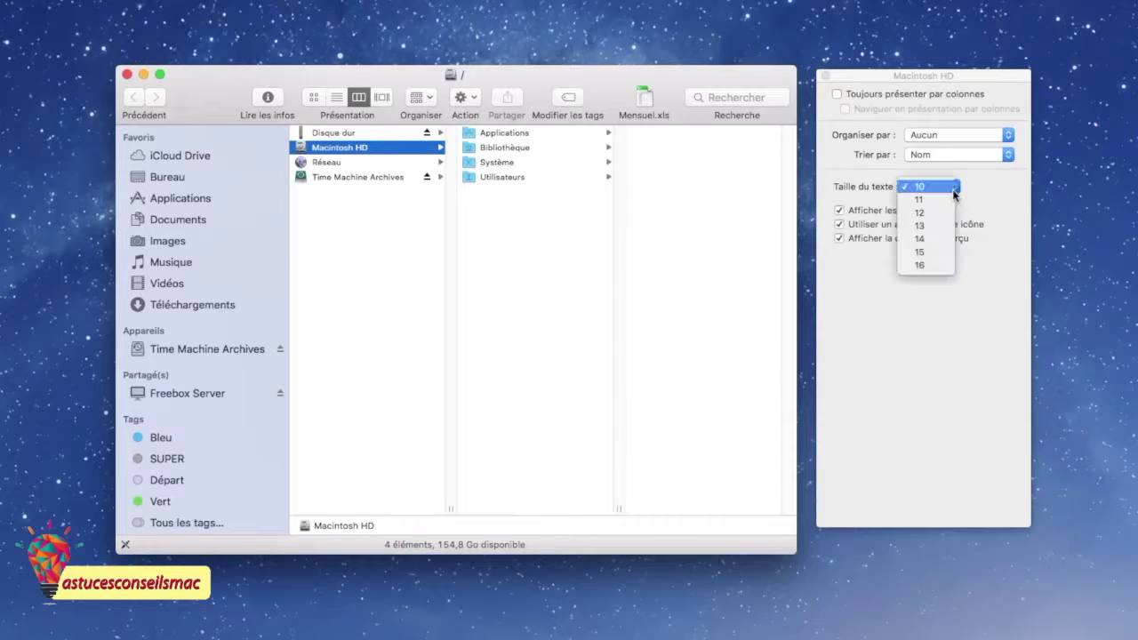
{"action": "left_click", "coordinate": [932, 266]}
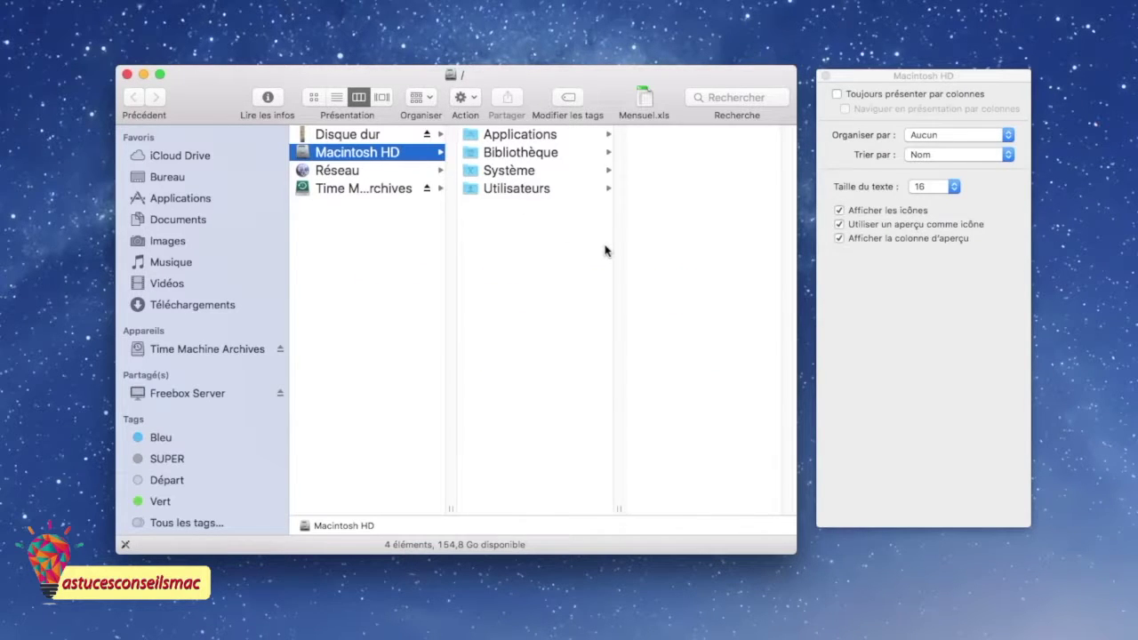
{"action": "left_click", "coordinate": [953, 186]}
{"action": "left_click", "coordinate": [937, 153]}
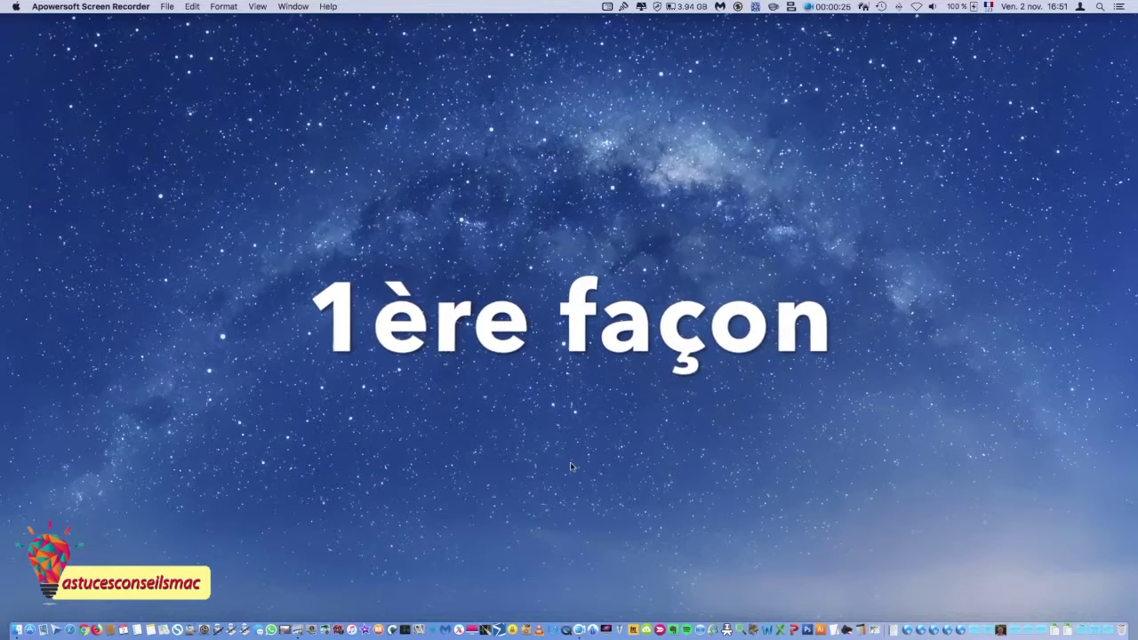
Switch to Aperçu with the image Capture.jpg and minimize its window, repeating this once it is restored.
{"action": "left_click", "coordinate": [1075, 626]}
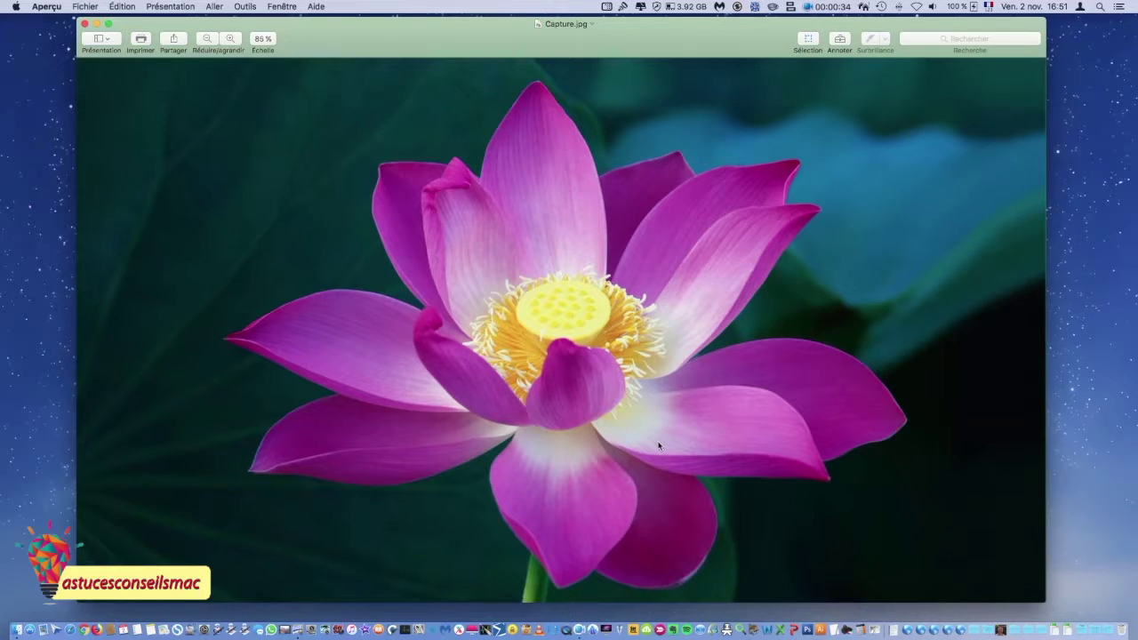
{"action": "left_click", "coordinate": [96, 25]}
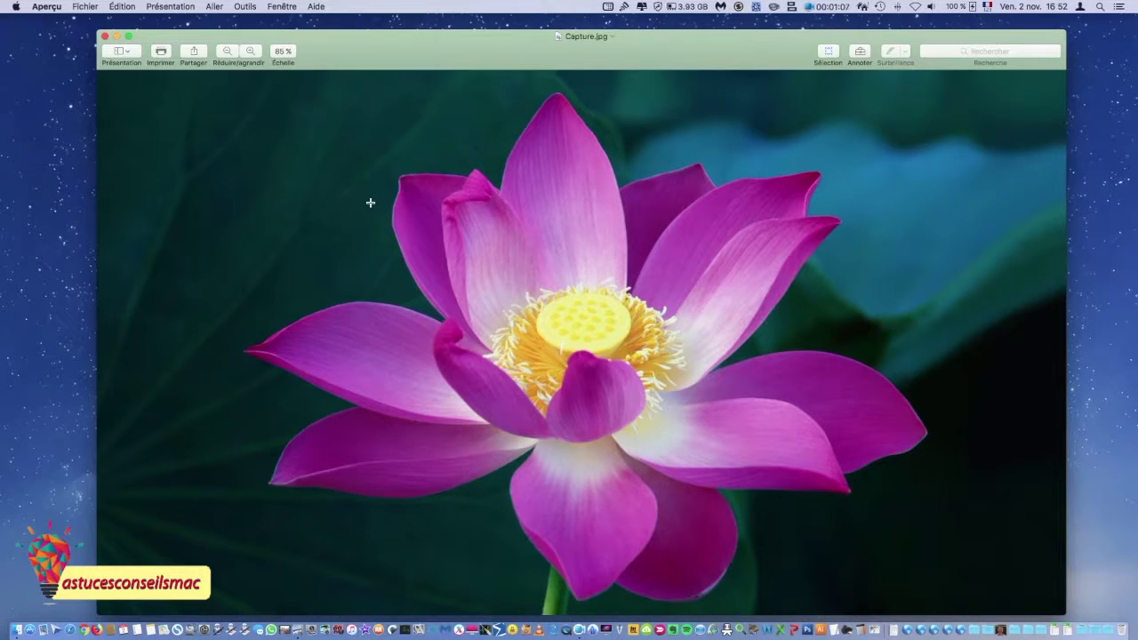
{"action": "left_click", "coordinate": [118, 40]}
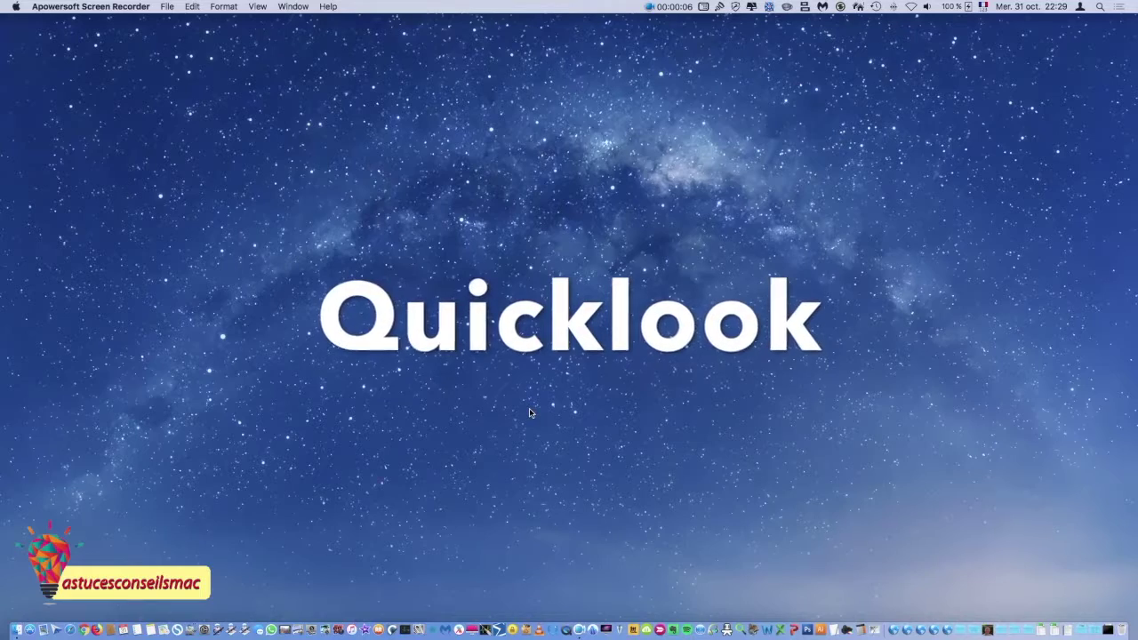
Open the Téléchargements folder in Finder and preview the "9 Plantes dIntérieur" PDF with Quick Look.
{"action": "left_click", "coordinate": [1109, 630]}
{"action": "left_click", "coordinate": [921, 531]}
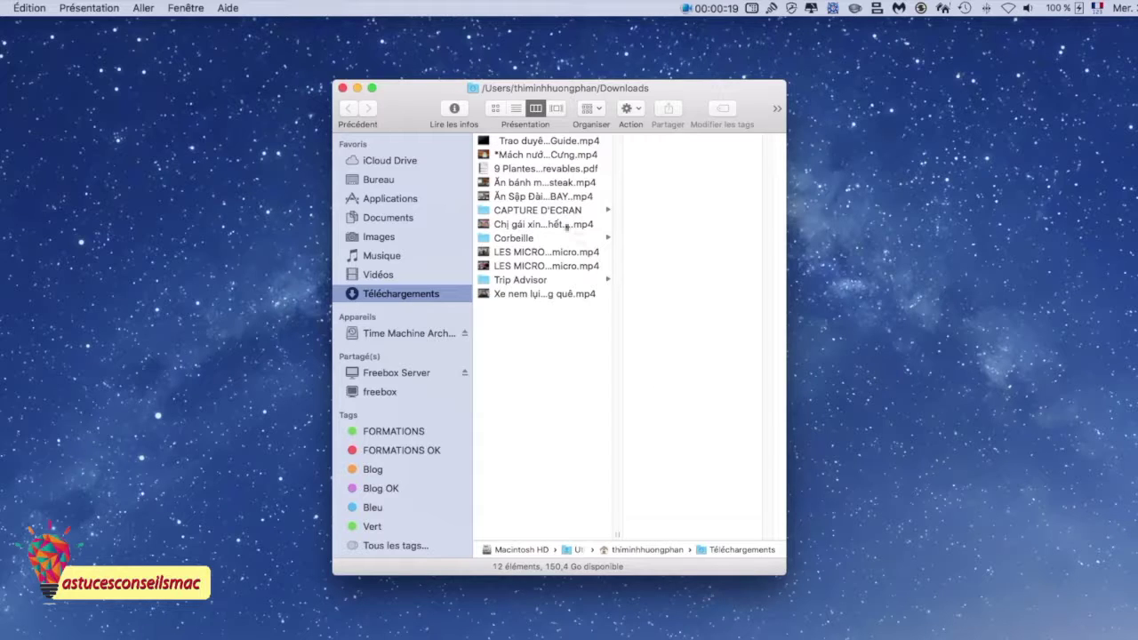
{"action": "left_click", "coordinate": [515, 171]}
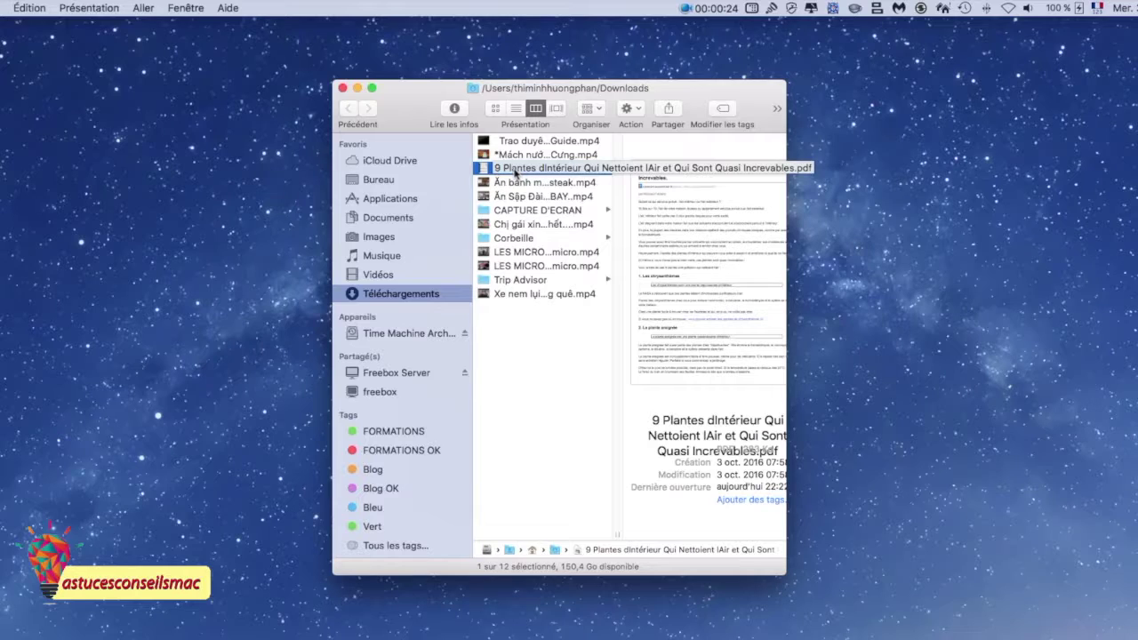
{"action": "key", "text": "space"}
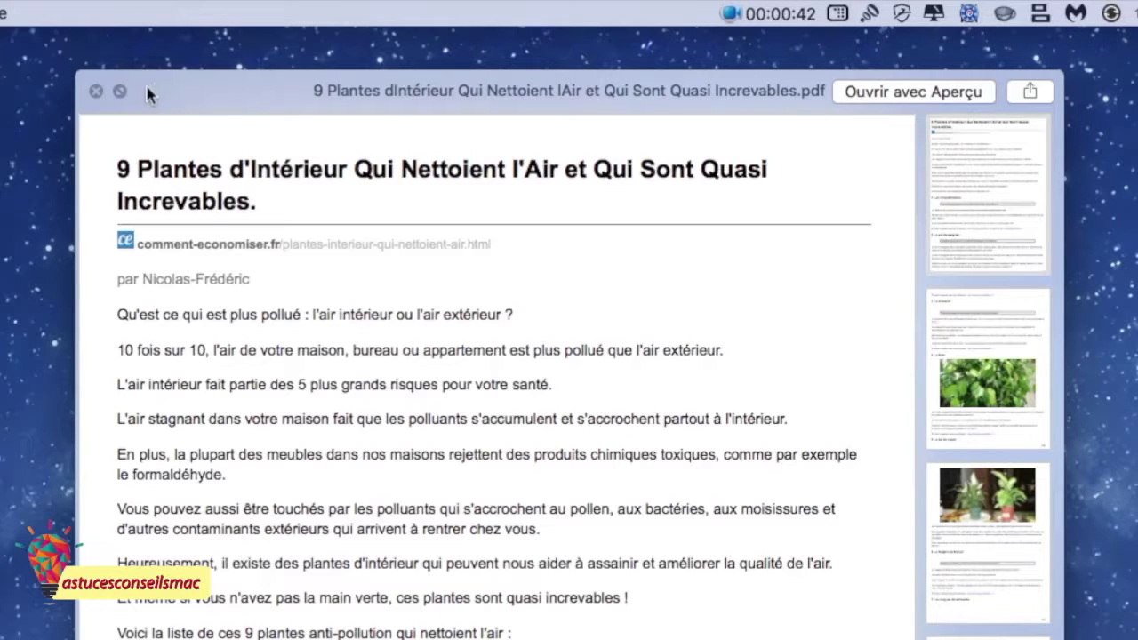
Show the PDF preview full screen twice, returning to its window each time, and close the preview and the Finder window.
{"action": "left_click", "coordinate": [120, 91]}
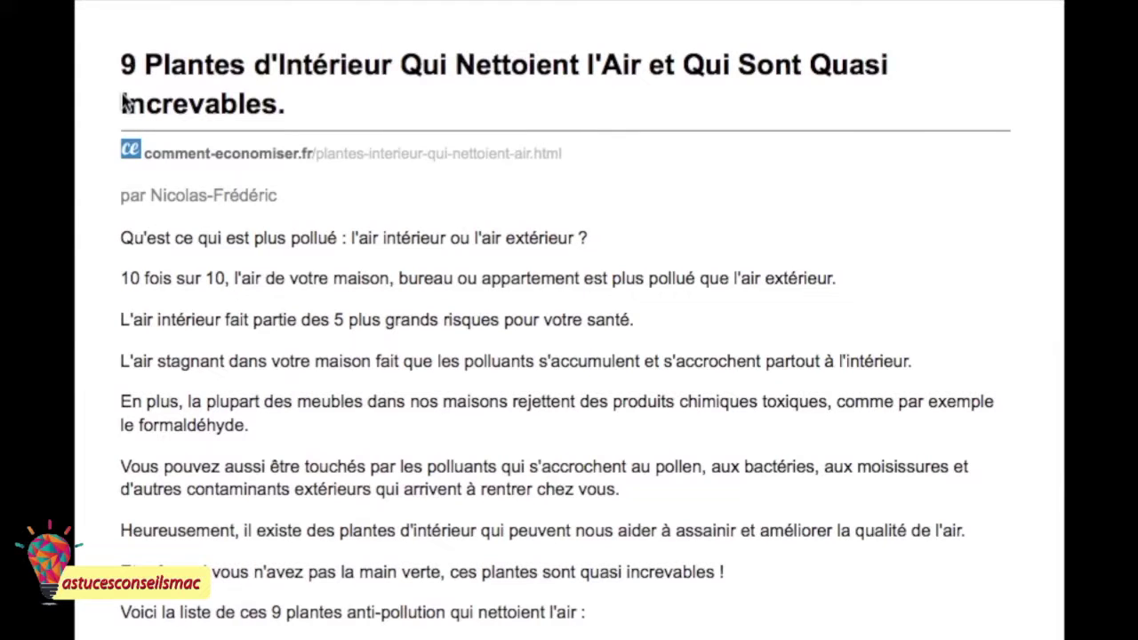
{"action": "key", "text": "Escape"}
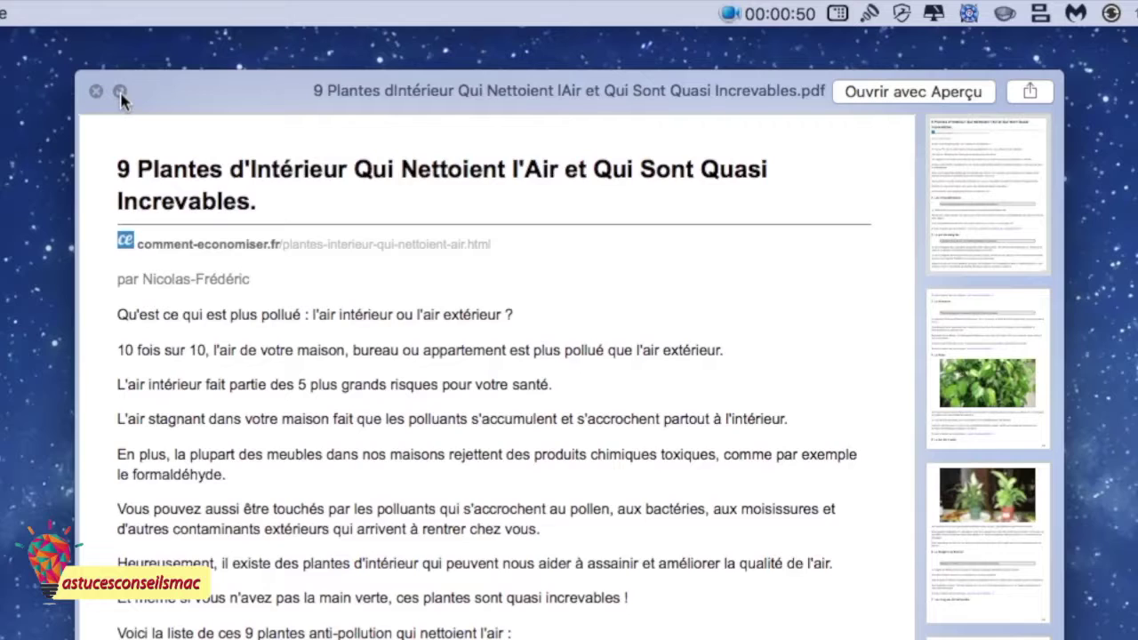
{"action": "left_click", "coordinate": [121, 92]}
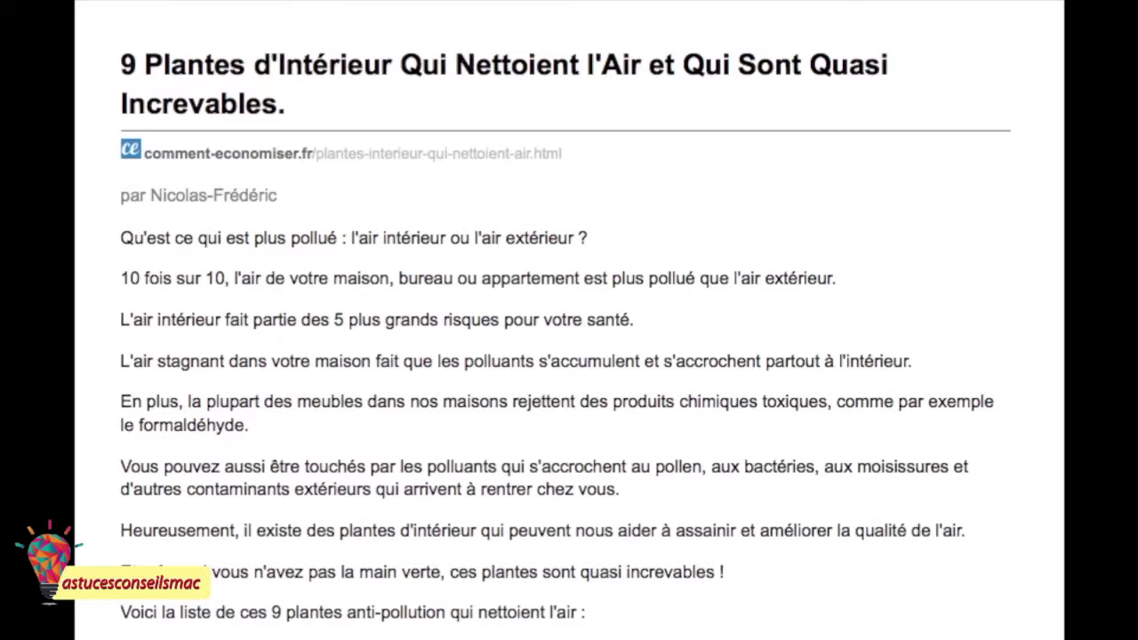
{"action": "key", "text": "Escape"}
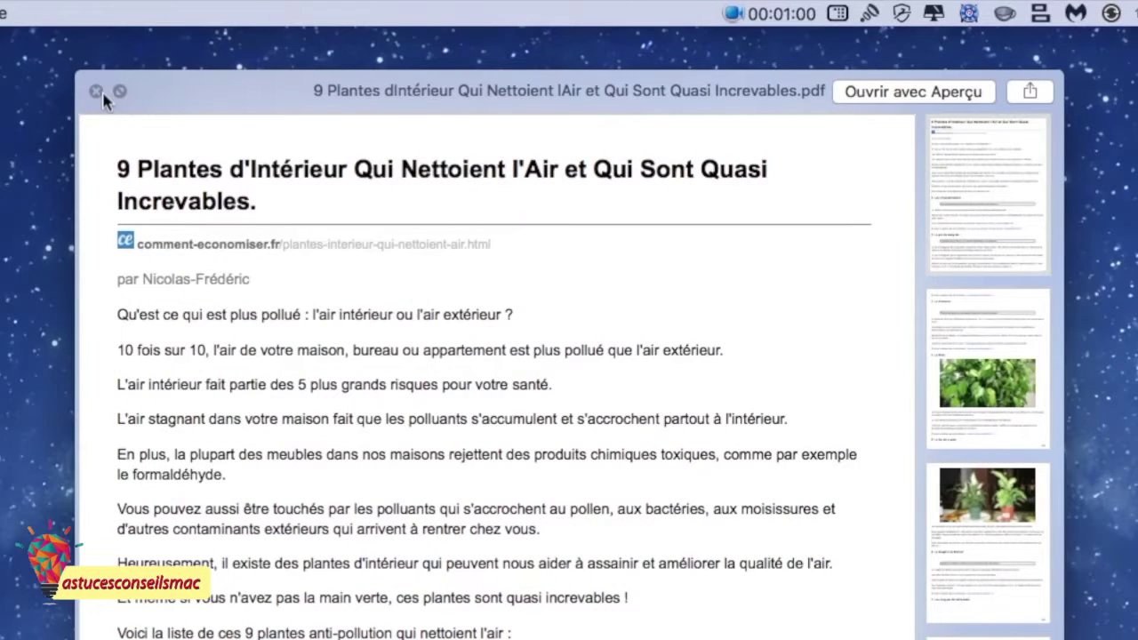
{"action": "left_click", "coordinate": [98, 93]}
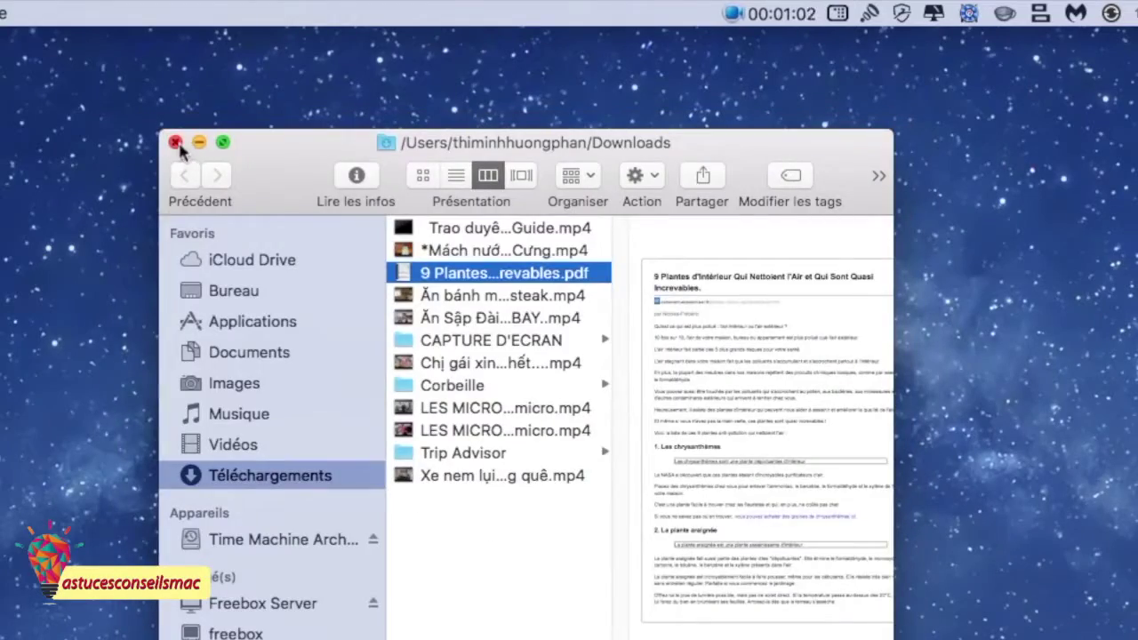
{"action": "left_click", "coordinate": [174, 147]}
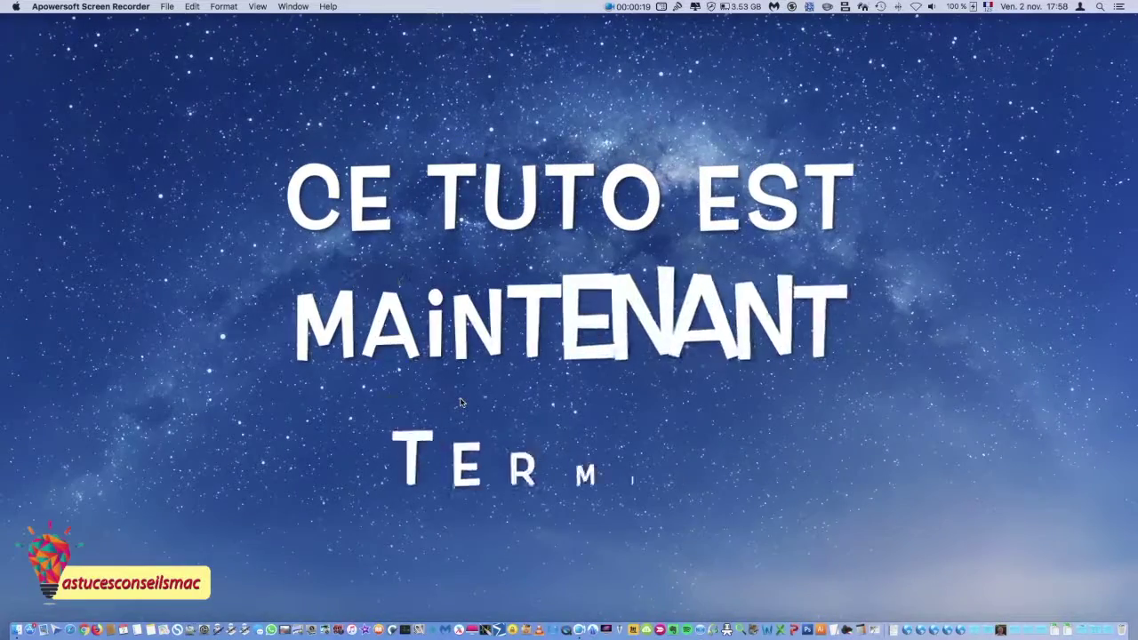